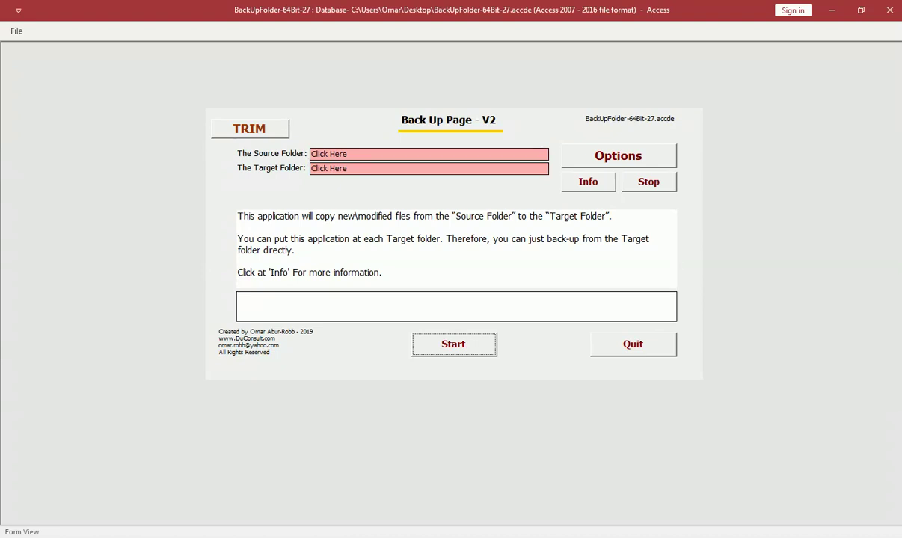
- Set the source folder to D:\Project Man\Projects\Other\Public\MySQL Manager
click(347, 154)
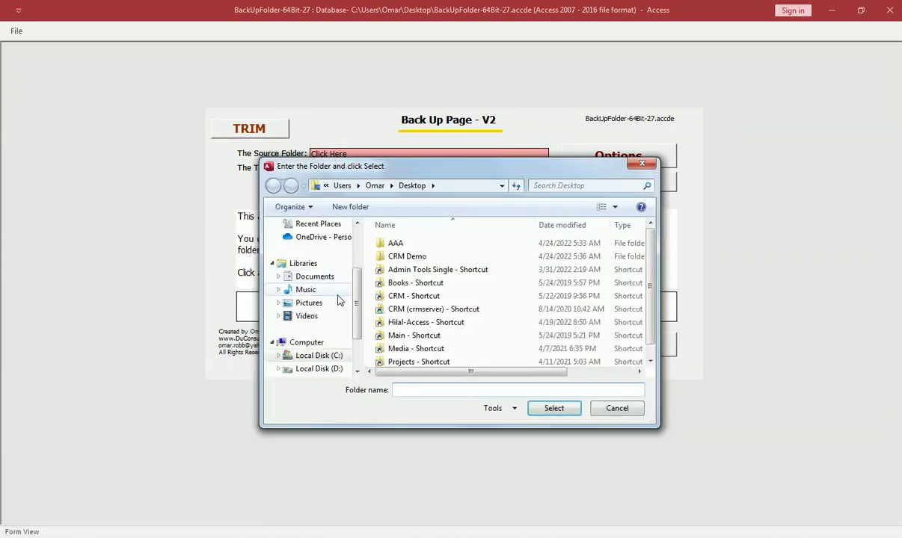
drag(357, 280, 361, 307)
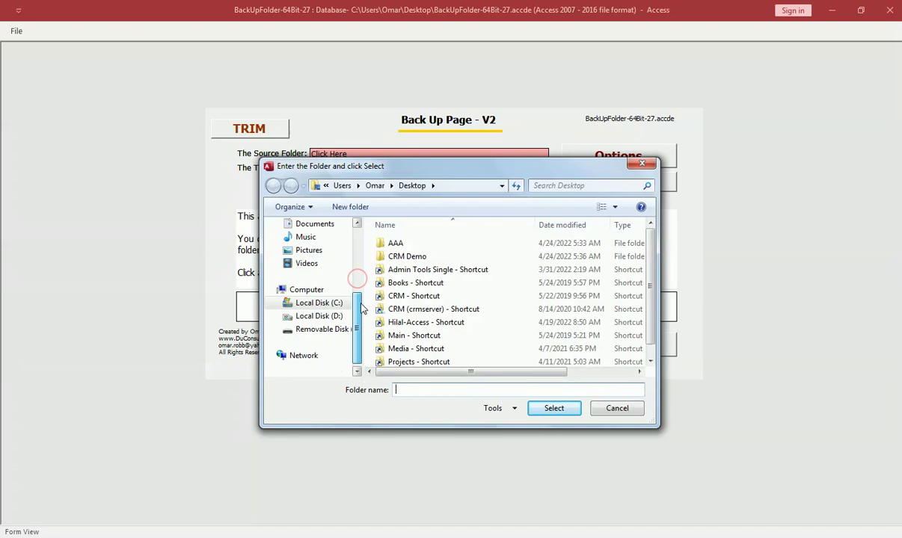
click(320, 316)
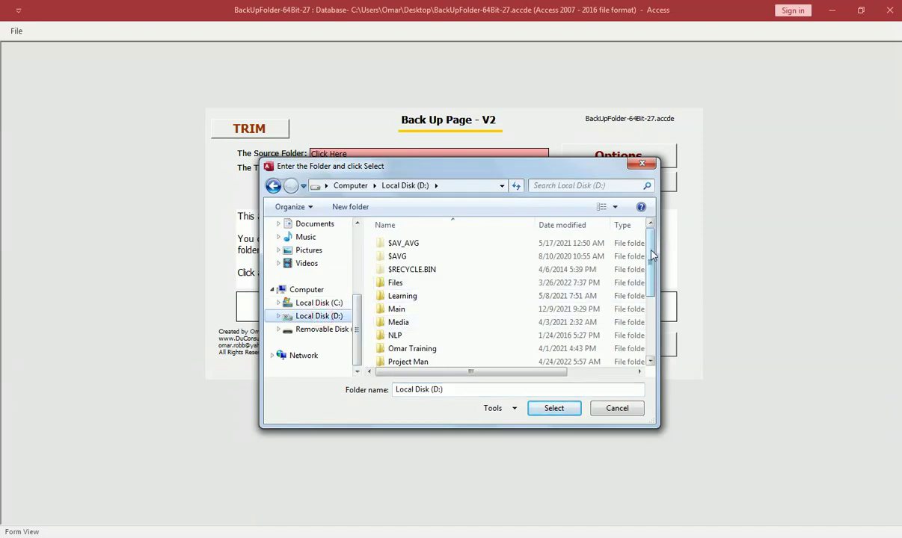
scroll(648, 278, down, 3)
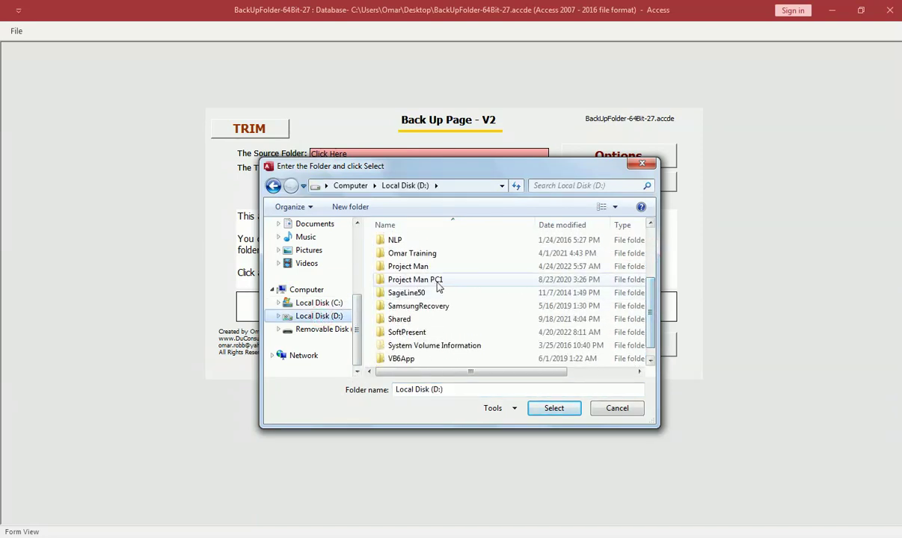
double_click(401, 269)
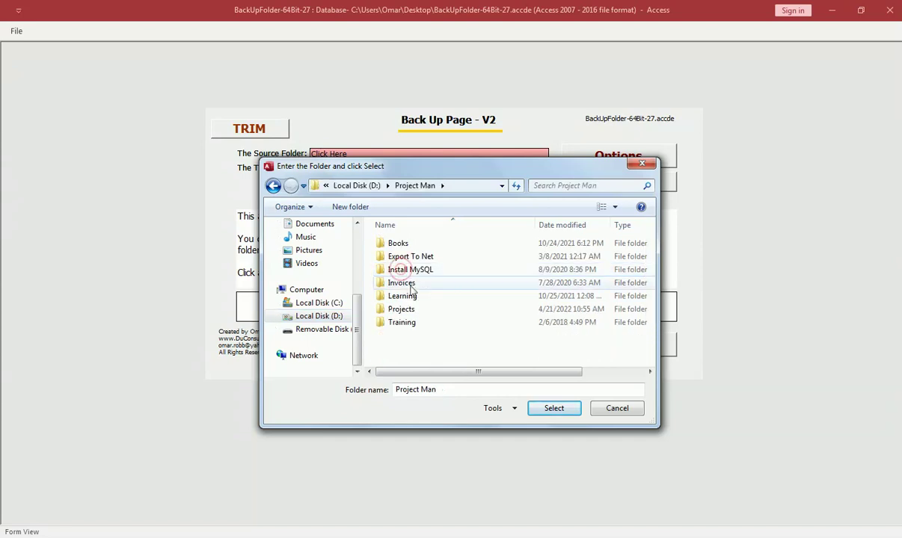
double_click(401, 309)
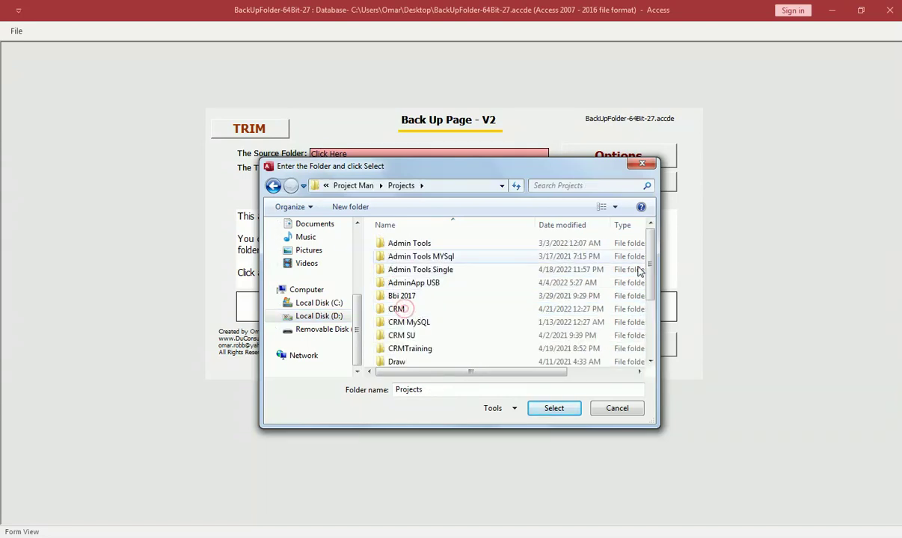
drag(649, 241, 654, 295)
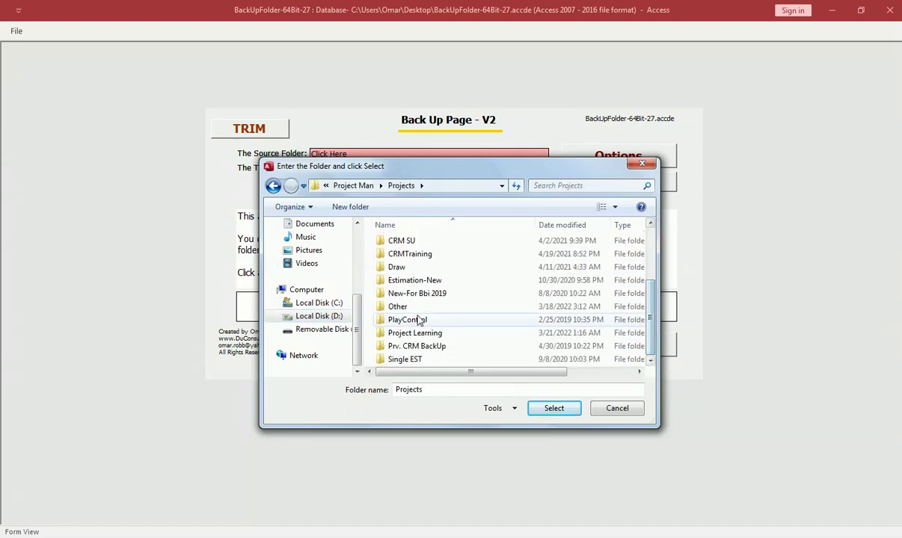
double_click(404, 308)
double_click(401, 271)
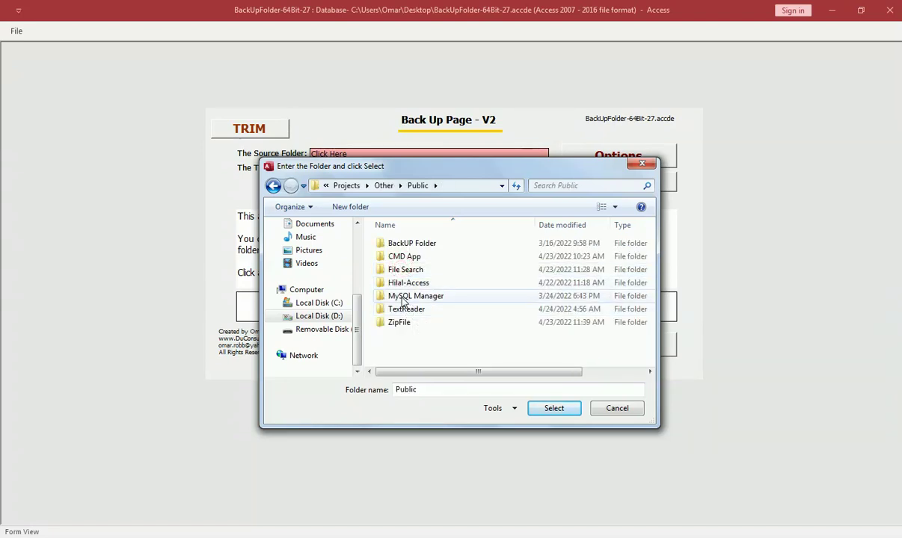
double_click(409, 296)
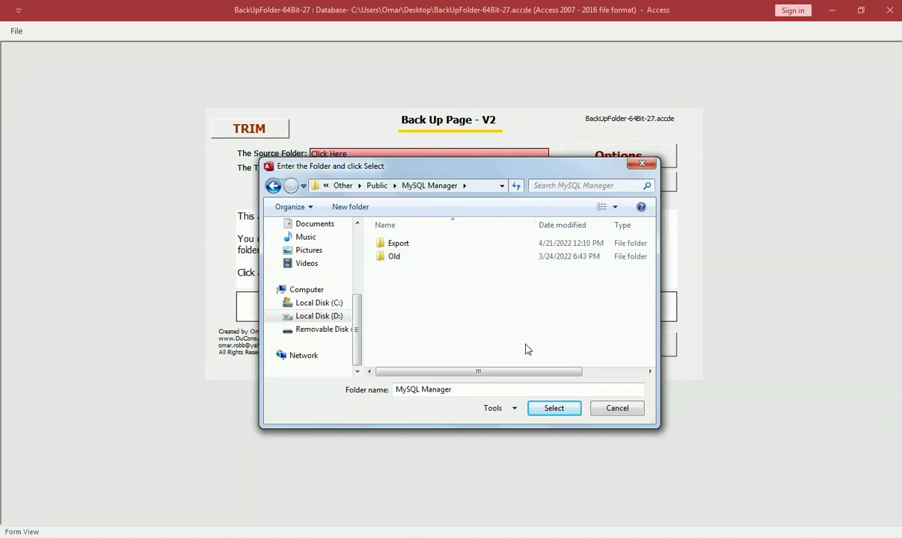
click(554, 408)
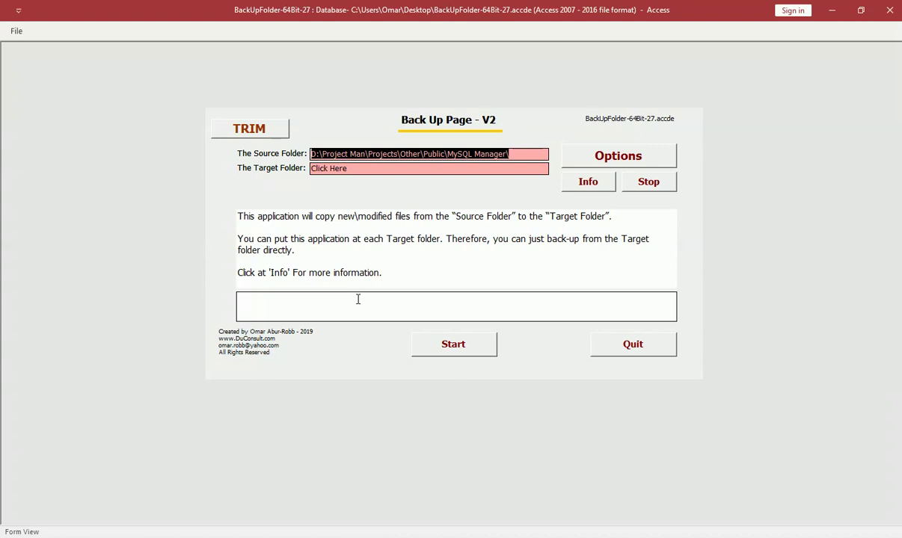
- Set the target folder to MySQL Man. BackUp on removable disk F:
click(359, 174)
scroll(340, 299, down, 2)
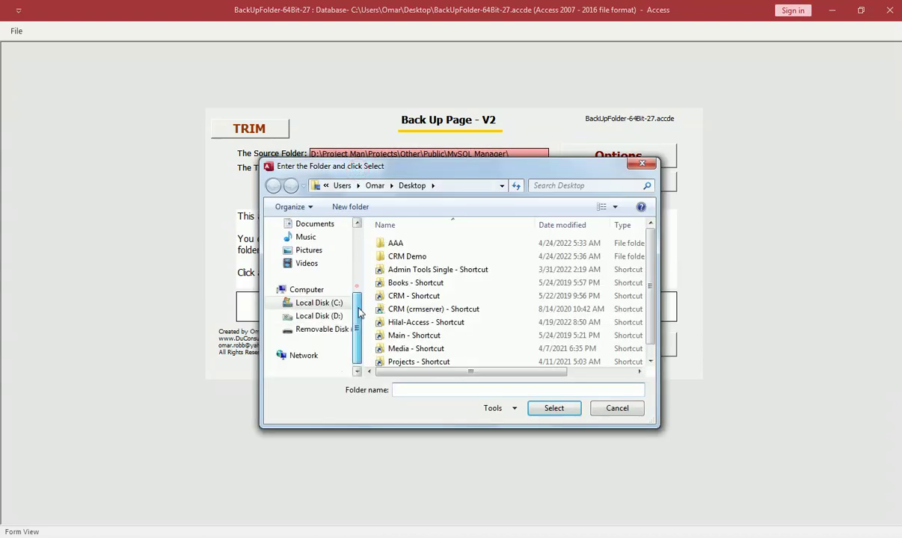
click(327, 330)
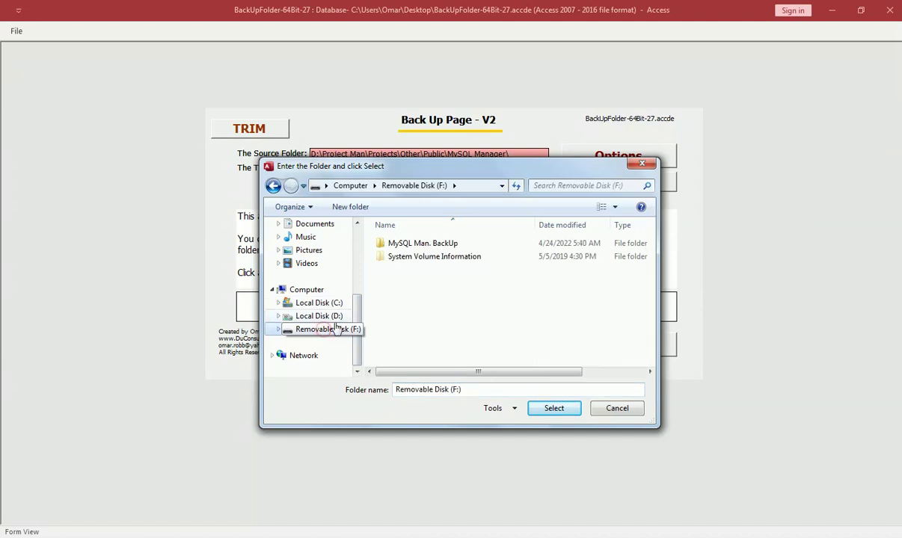
double_click(442, 245)
click(544, 409)
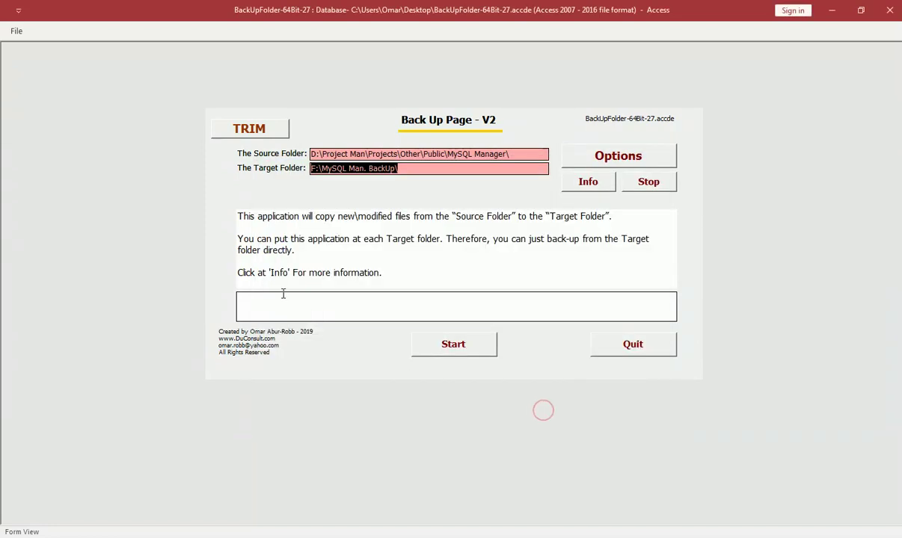
- Run the copy from the source to the target folder twice, dismissing the report after each run
click(458, 346)
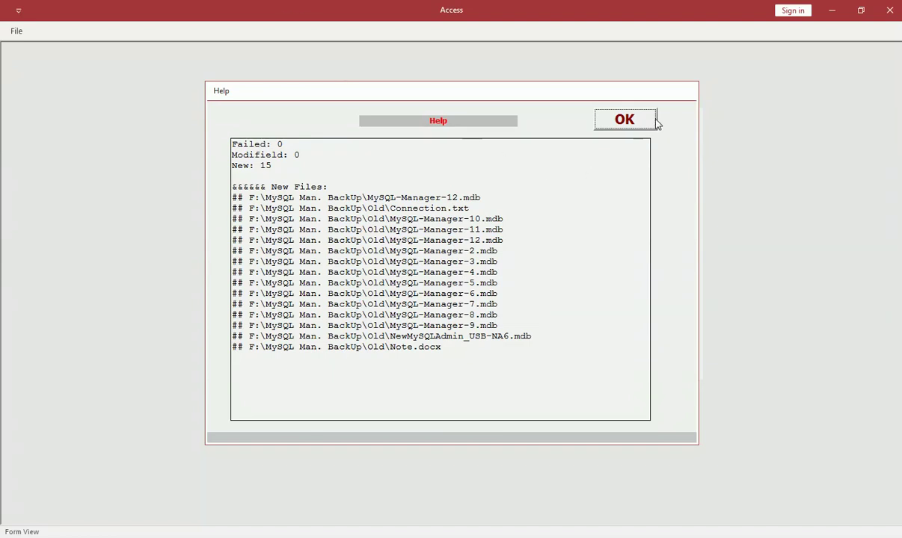
click(629, 125)
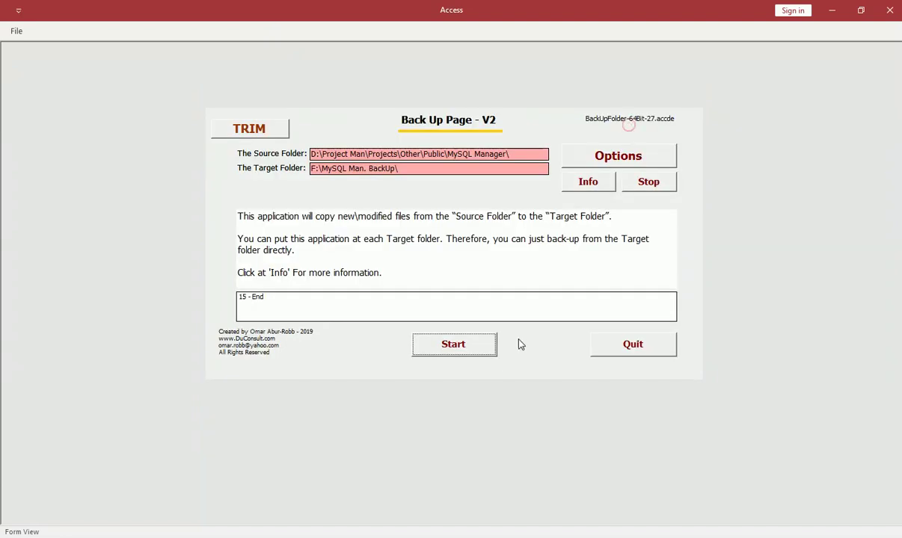
click(452, 349)
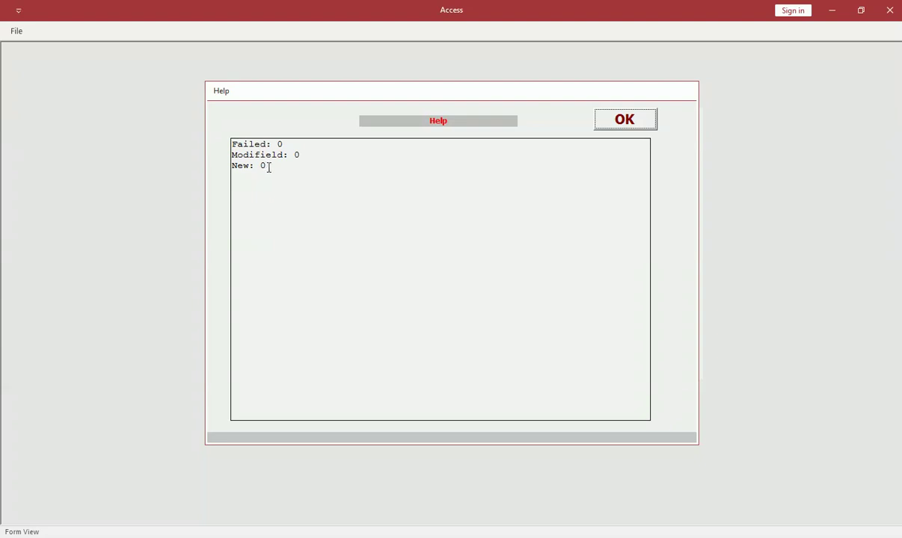
click(616, 125)
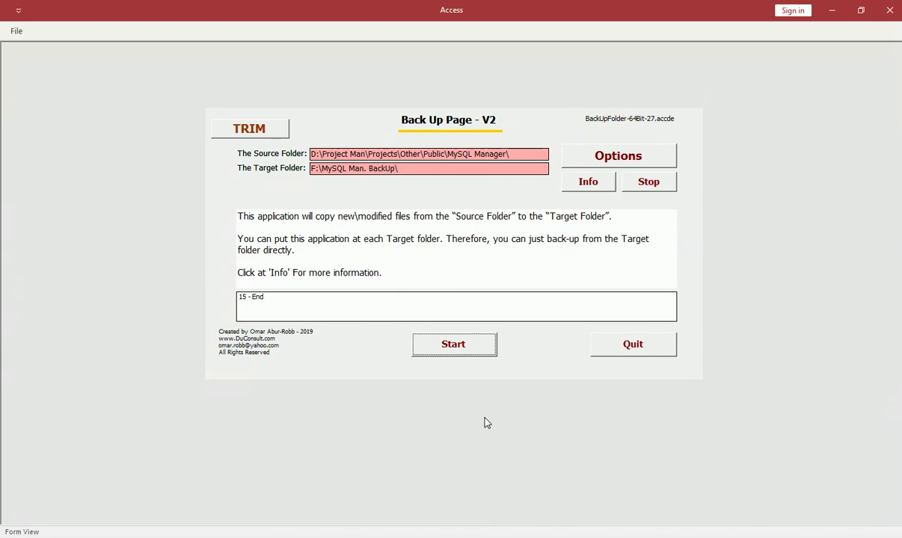
- Look over the list of available options and the application's help information, closing both
click(611, 159)
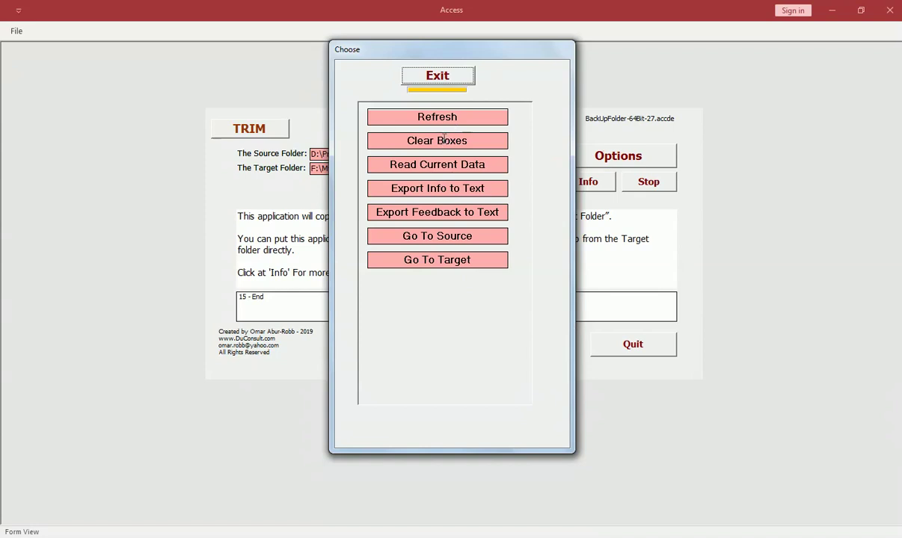
drag(408, 48, 527, 65)
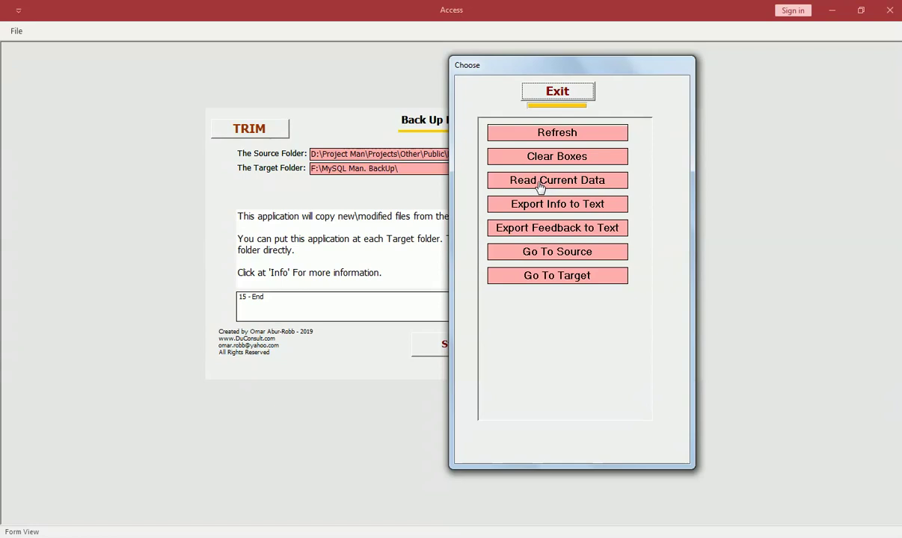
click(557, 91)
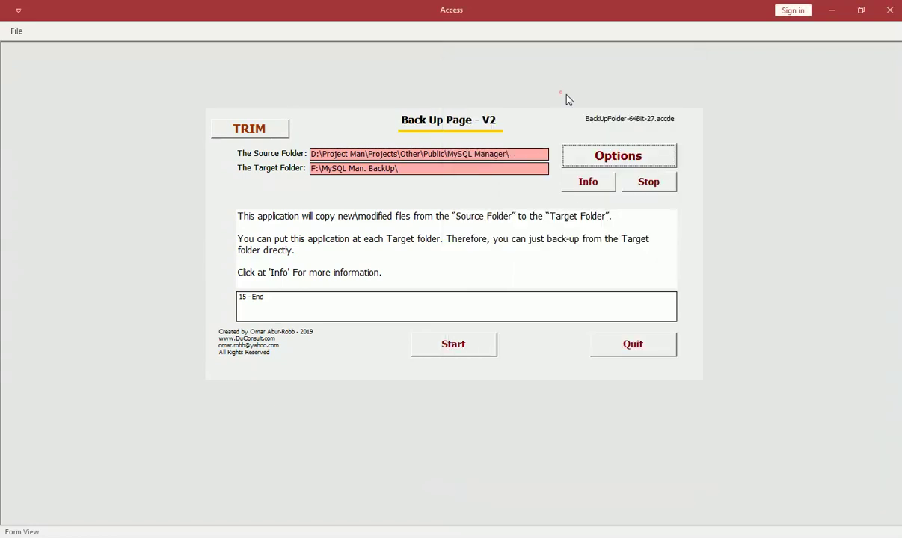
click(587, 184)
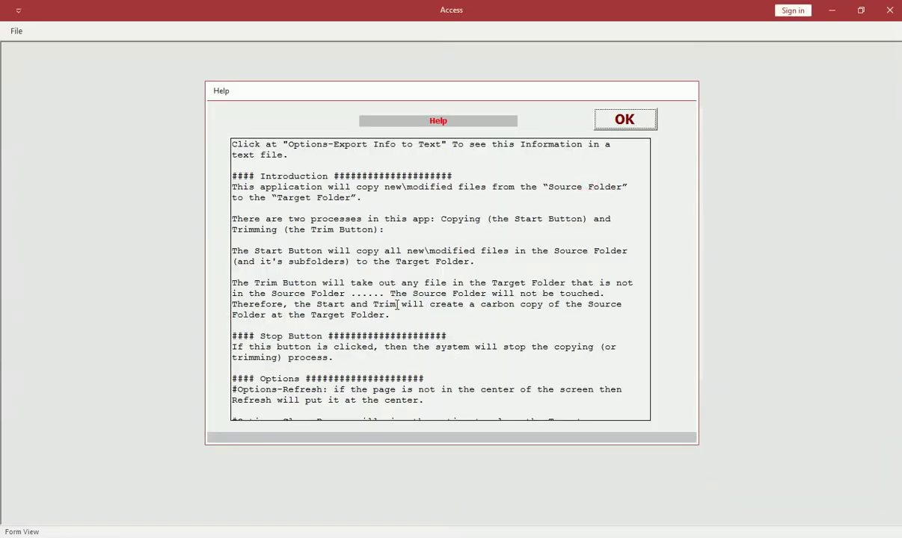
click(619, 126)
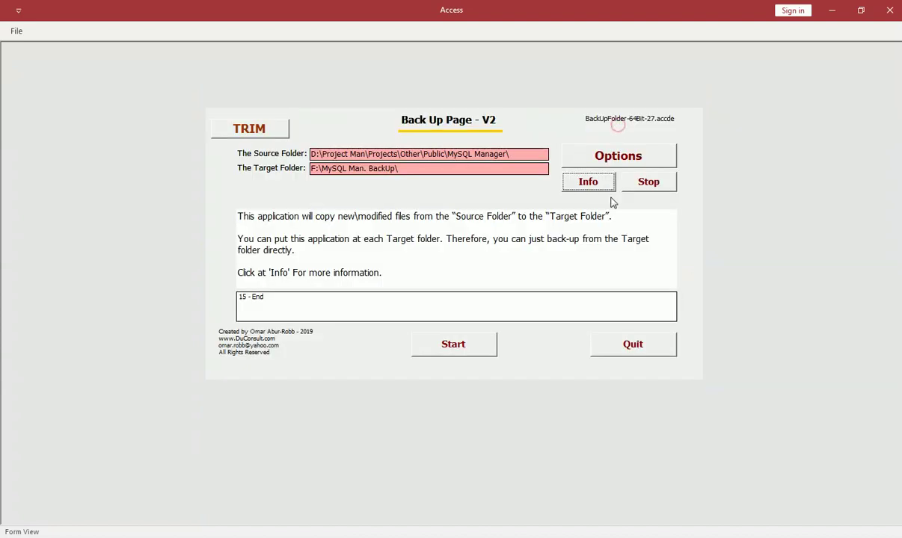
- Export the application's information to a text file and dismiss the resulting note
click(618, 157)
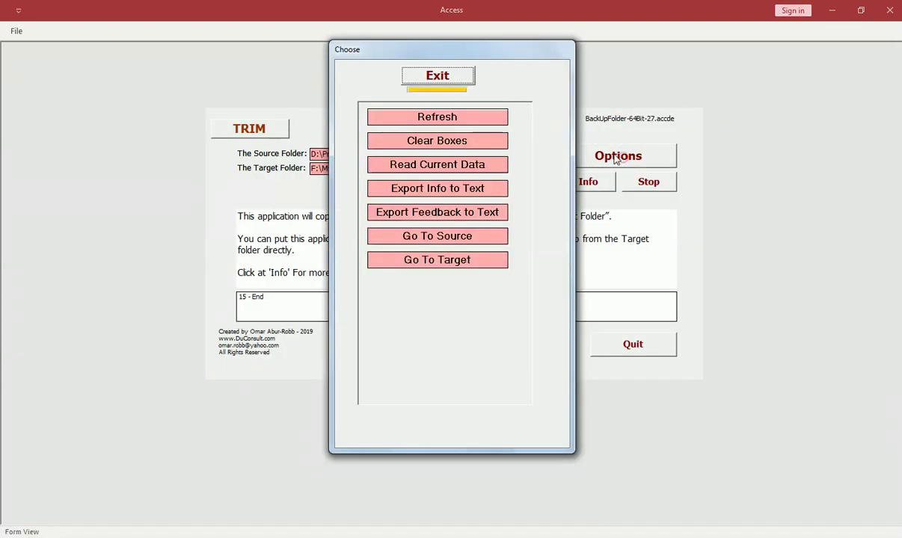
click(433, 192)
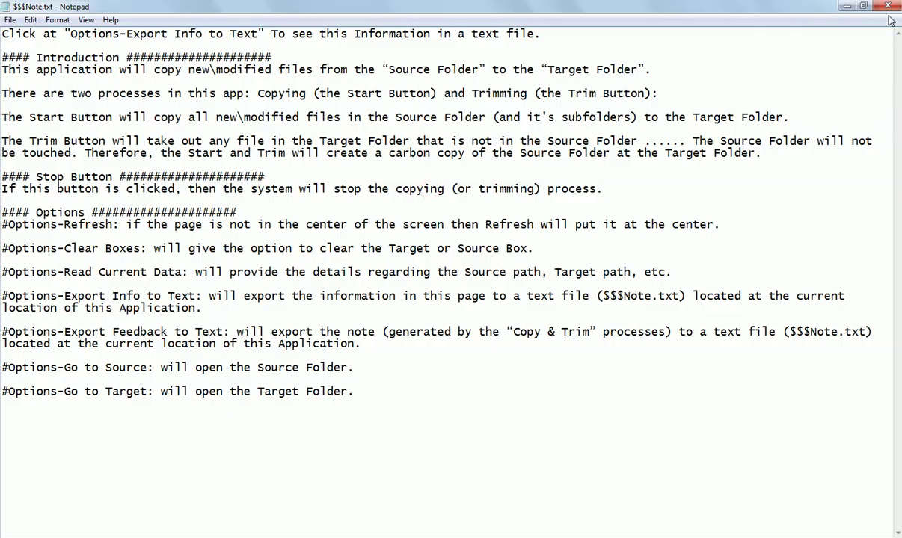
click(846, 6)
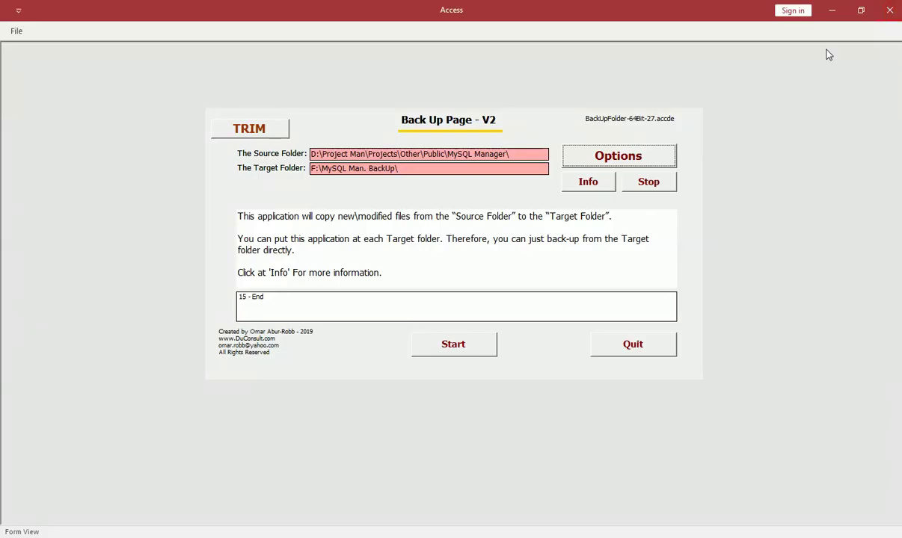
- Go to the source folder and create a new text document there named Test.txt
click(632, 160)
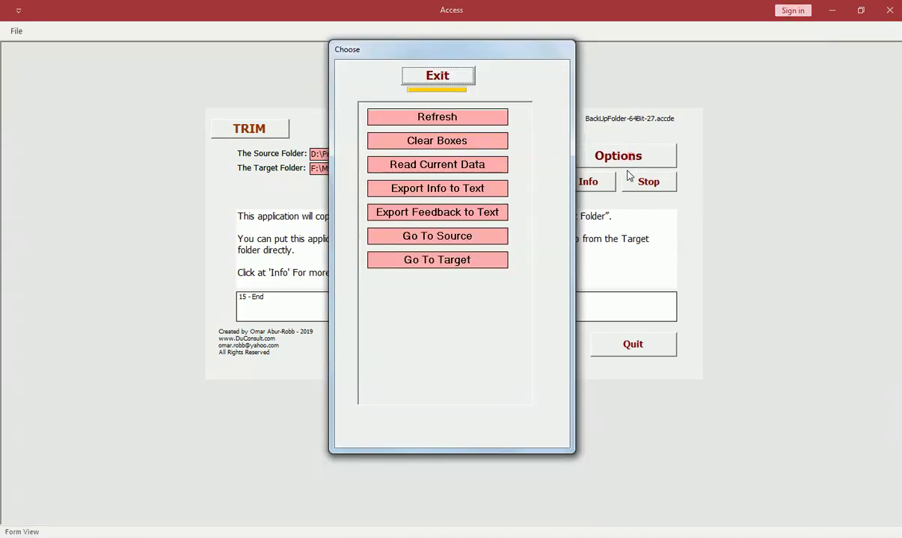
click(431, 236)
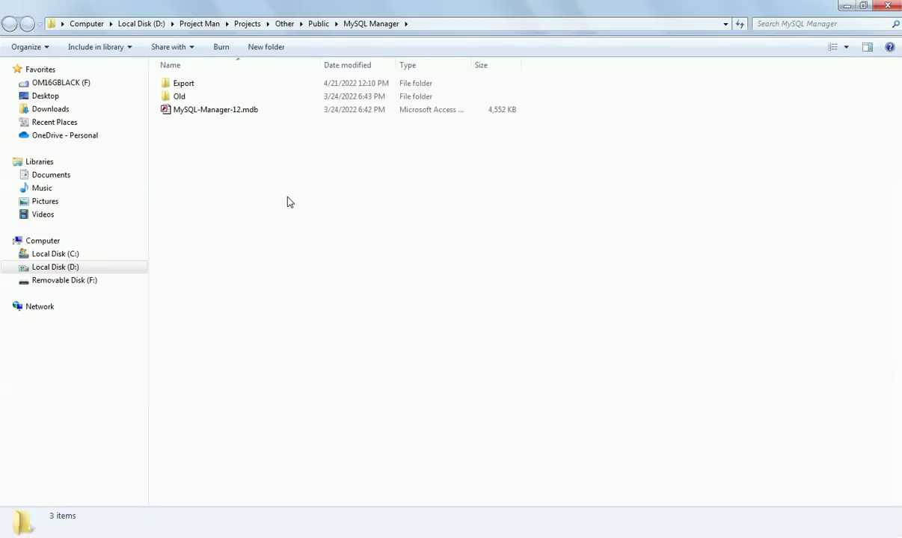
right_click(247, 174)
click(310, 322)
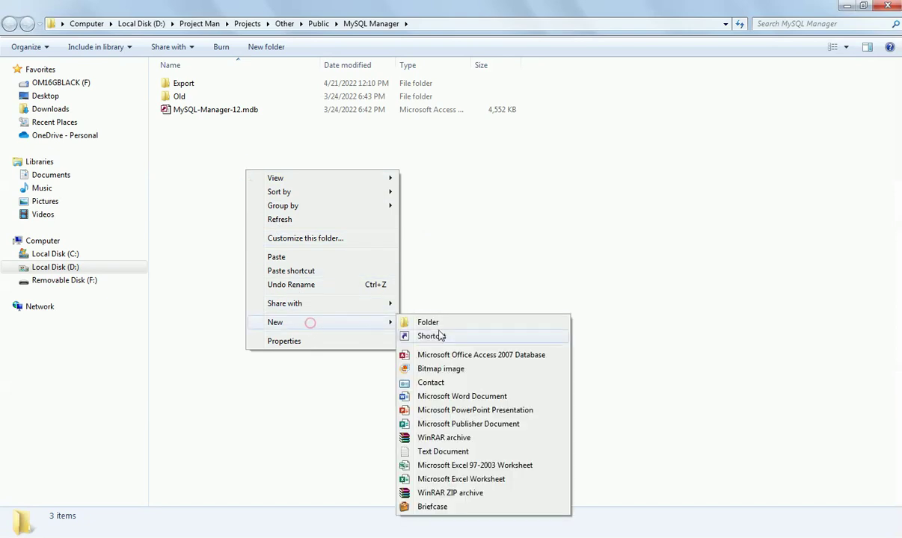
click(443, 452)
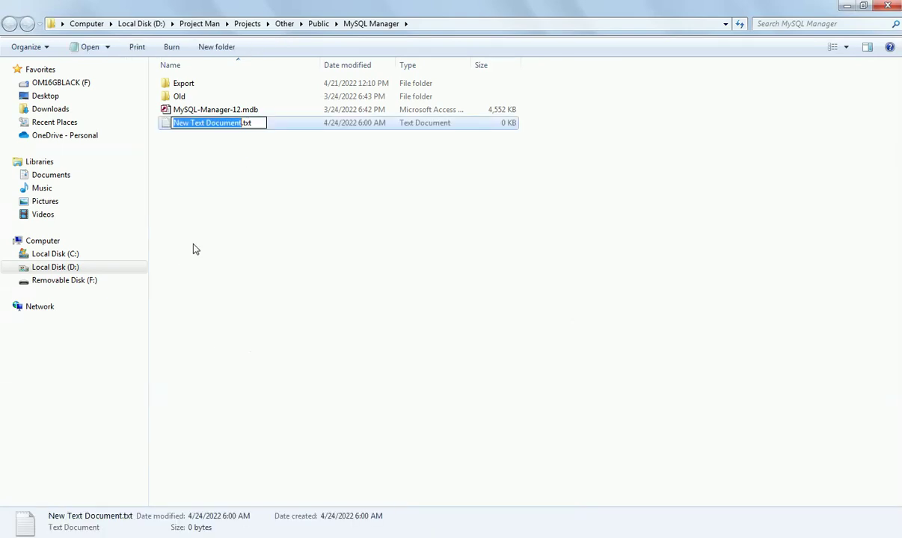
text(Test)
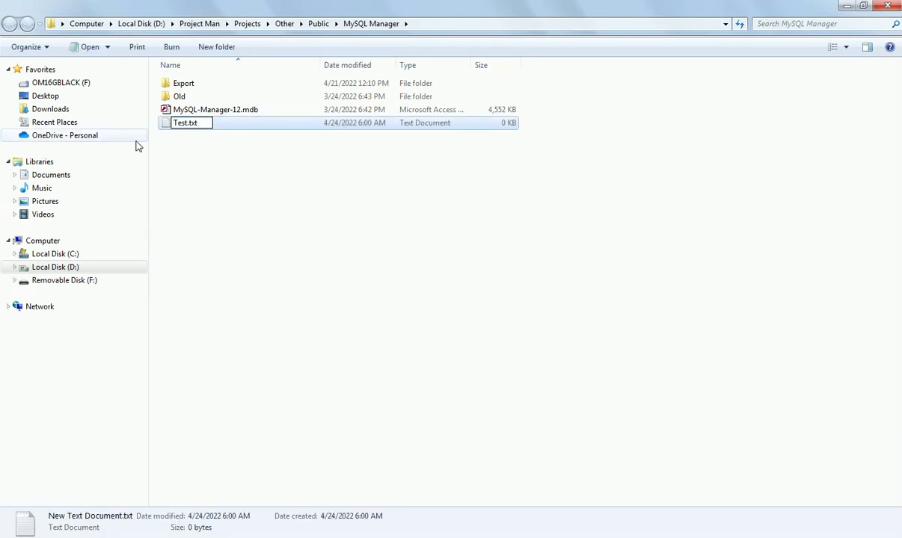
click(189, 221)
- Enter "test1" in Test.txt, save the file and close it
double_click(191, 124)
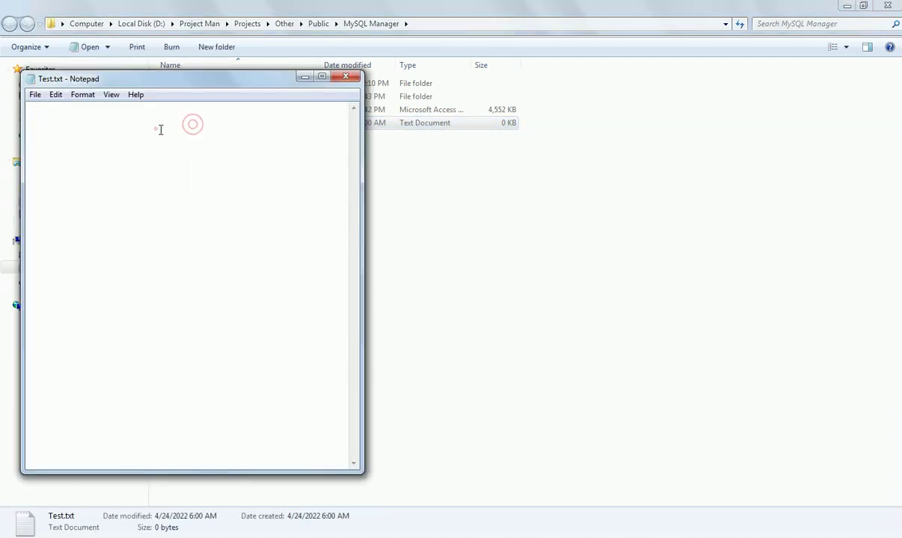
text(test1)
click(344, 80)
click(421, 290)
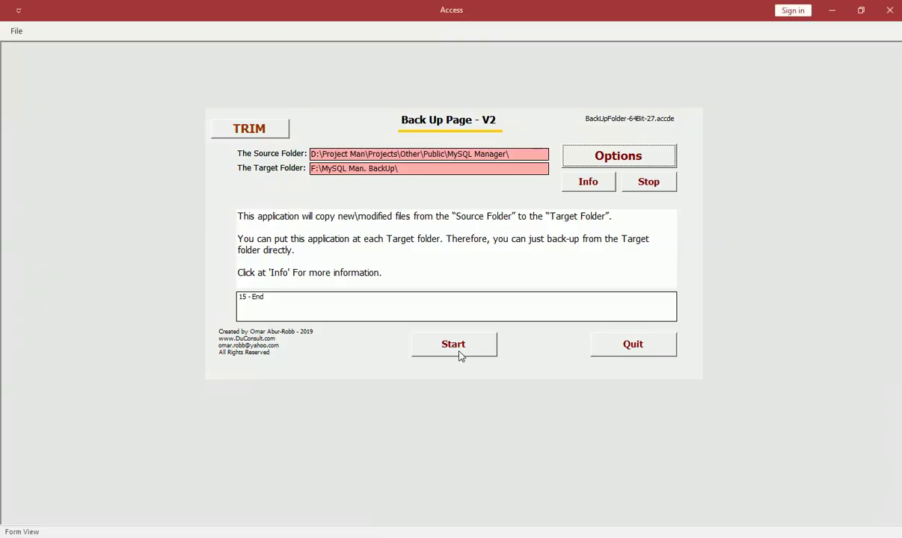
- Run the backup again, dismiss its report and open the target folder to check for Test.txt
click(456, 351)
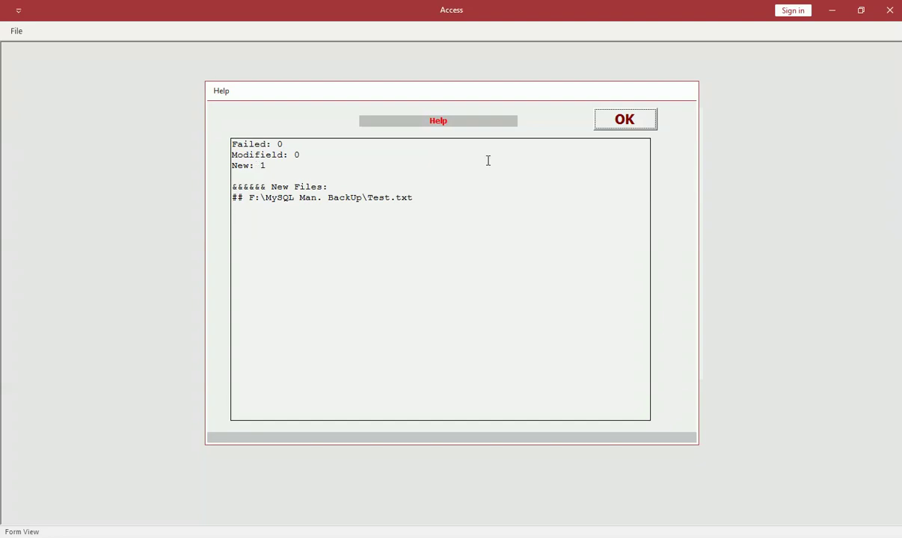
click(625, 121)
click(610, 169)
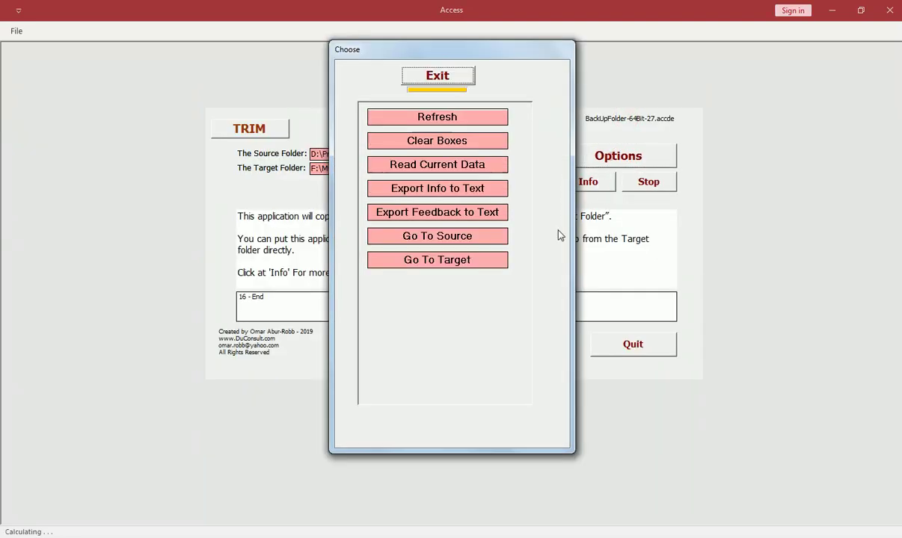
click(427, 260)
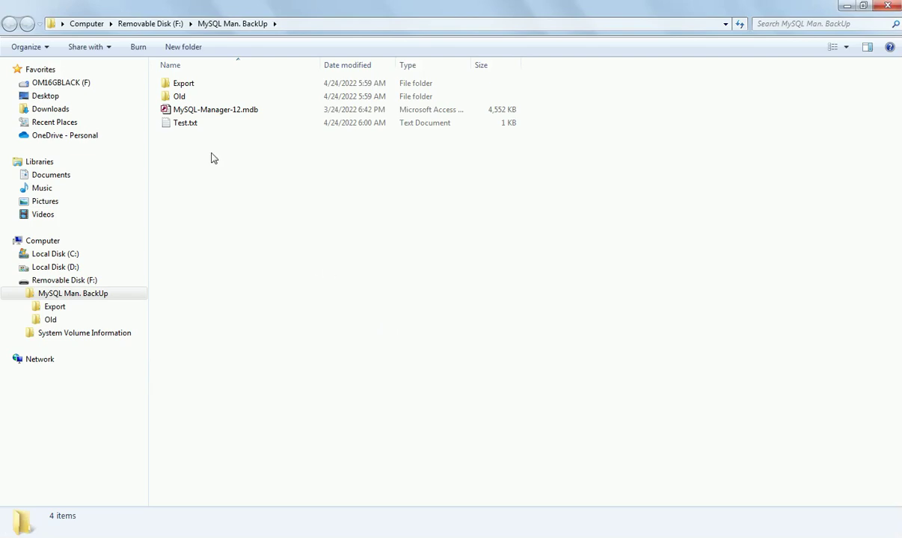
- Check the contents of Test.txt in the target folder, close the file and minimize the folder window
double_click(178, 123)
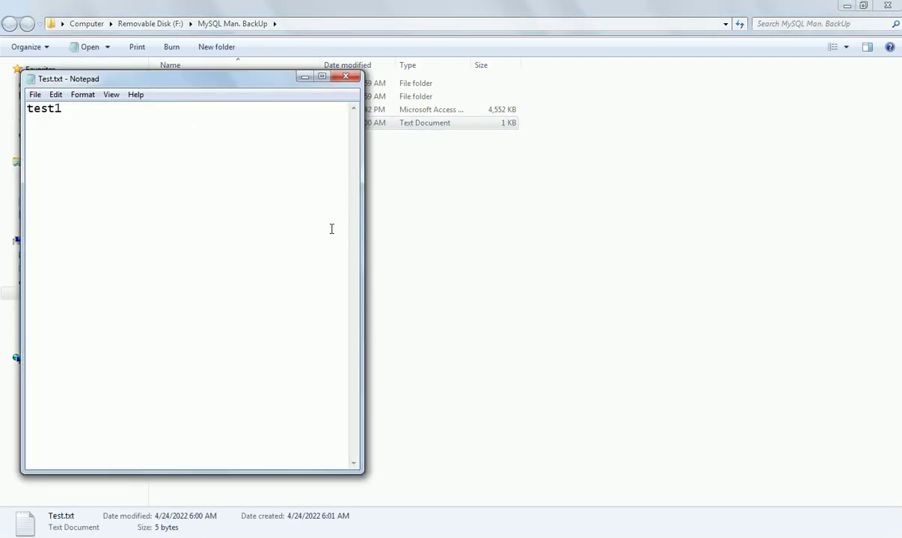
click(346, 77)
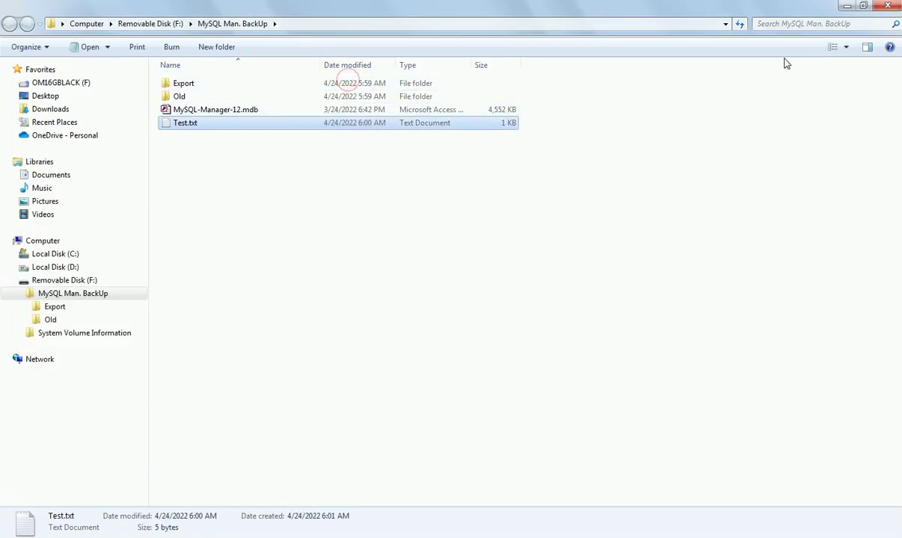
click(846, 5)
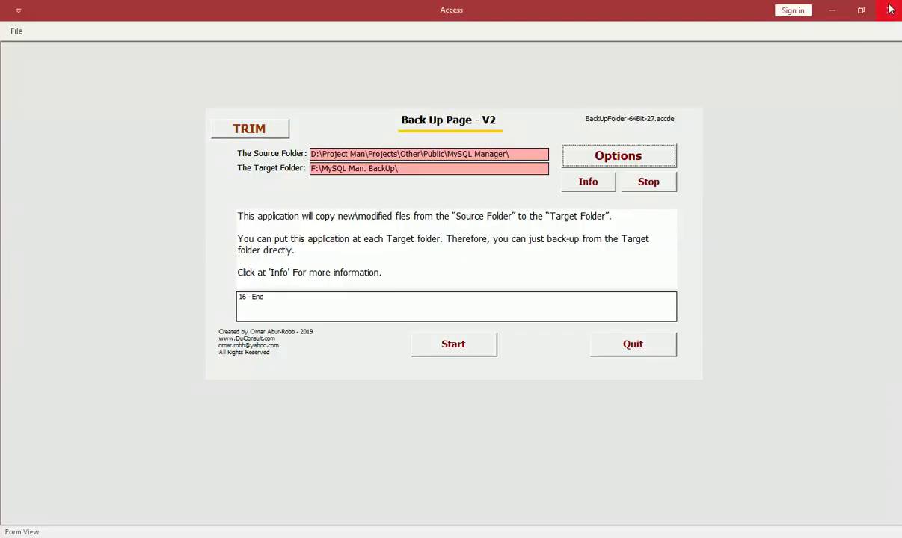
- Change the text of test.txt in the source folder to "test2", save the file and close the folder
click(606, 155)
click(445, 237)
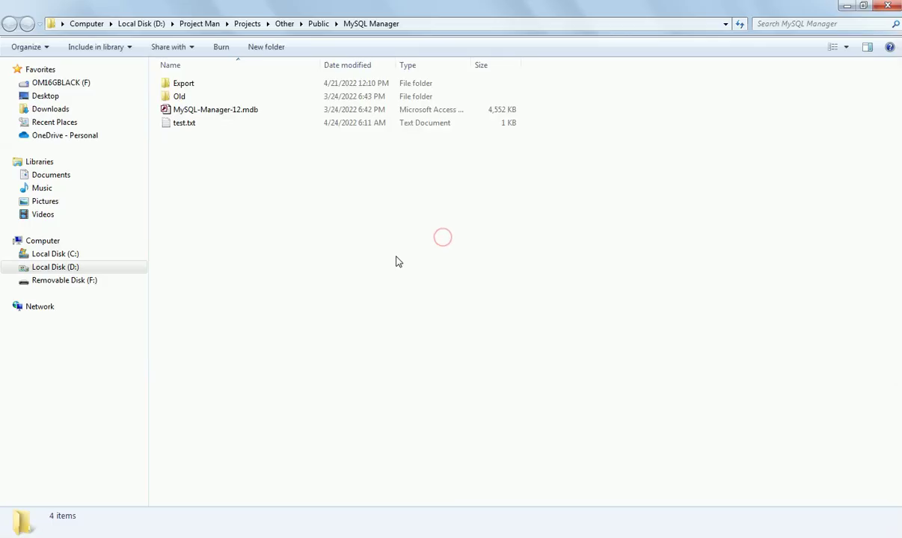
double_click(171, 120)
click(69, 110)
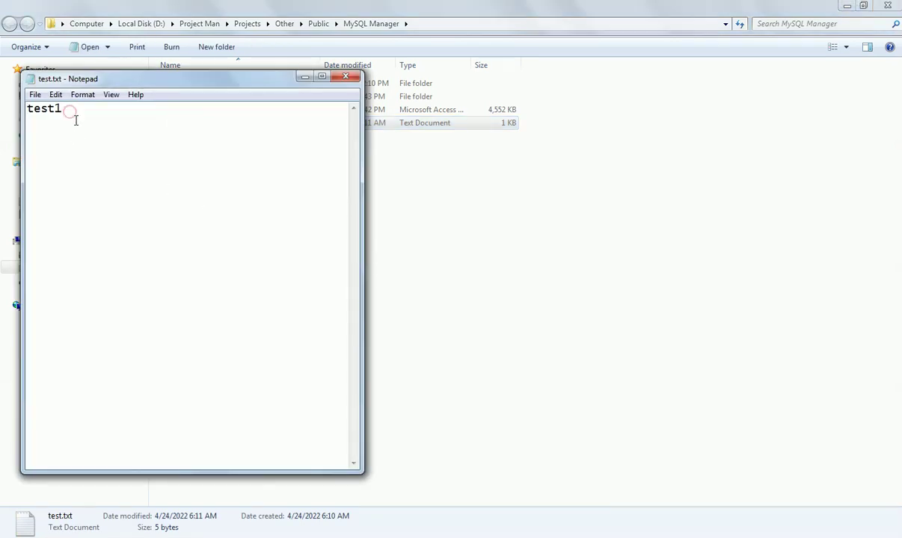
key(BackSpace)
text(2)
click(344, 78)
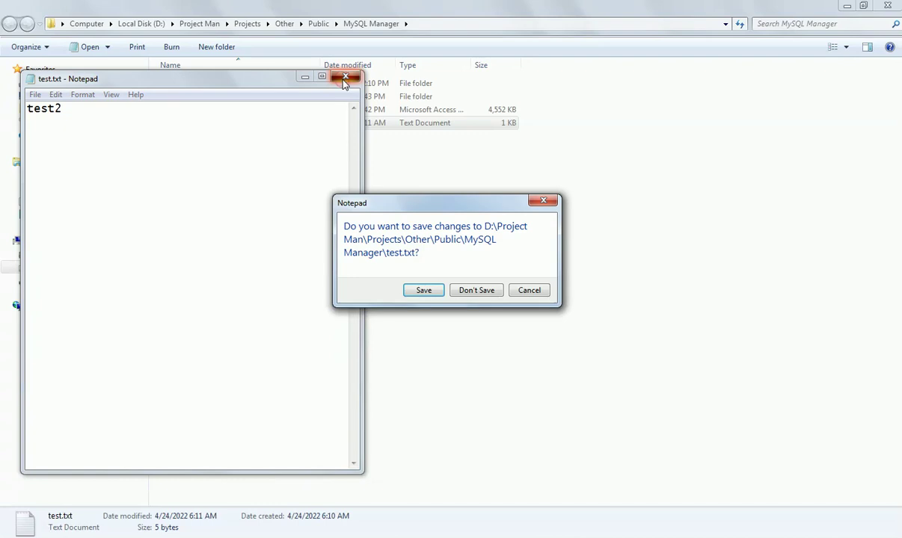
click(424, 290)
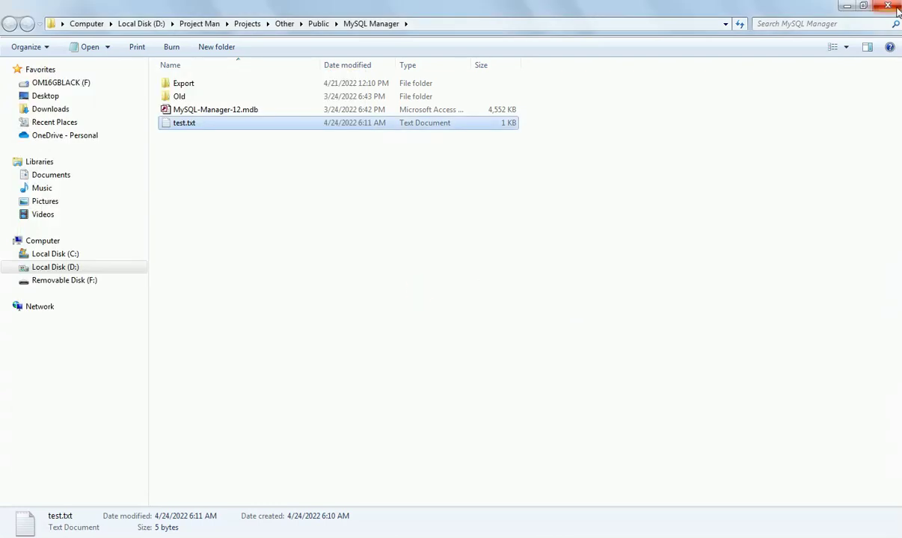
click(885, 9)
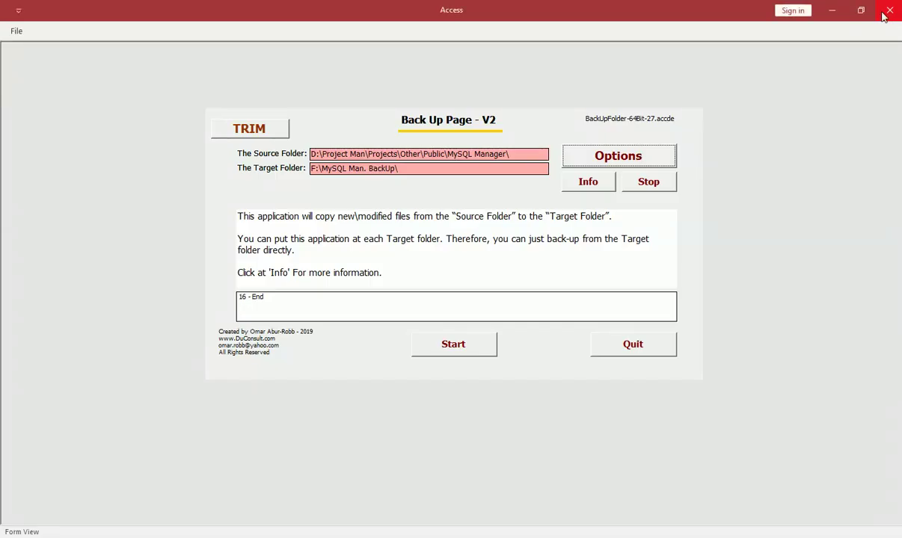
- Run the backup again, dismiss its report and check the contents of test.txt in the target folder
click(456, 346)
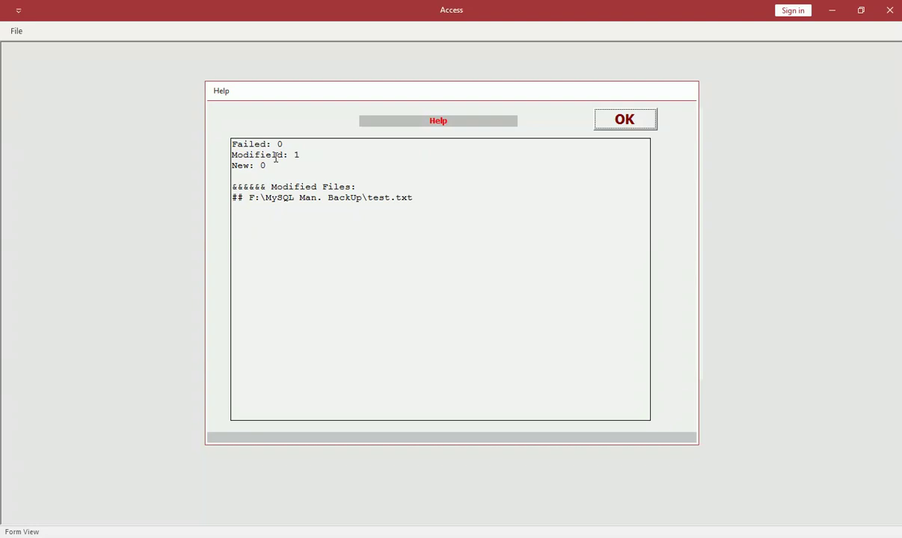
click(635, 120)
click(621, 158)
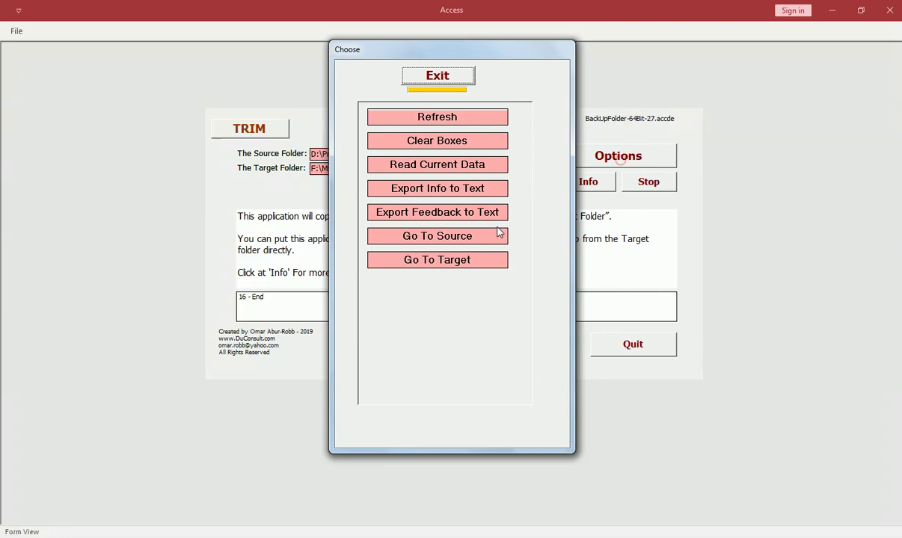
click(460, 259)
double_click(185, 124)
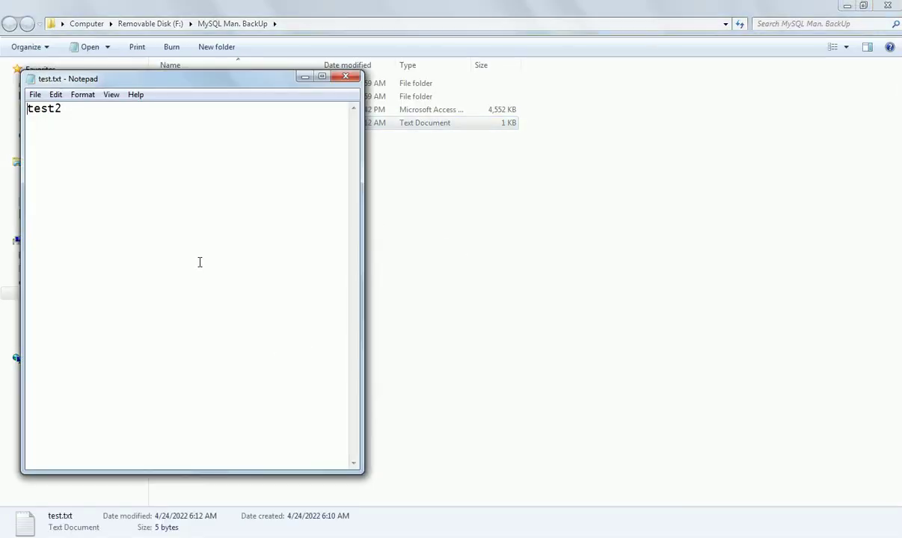
click(345, 76)
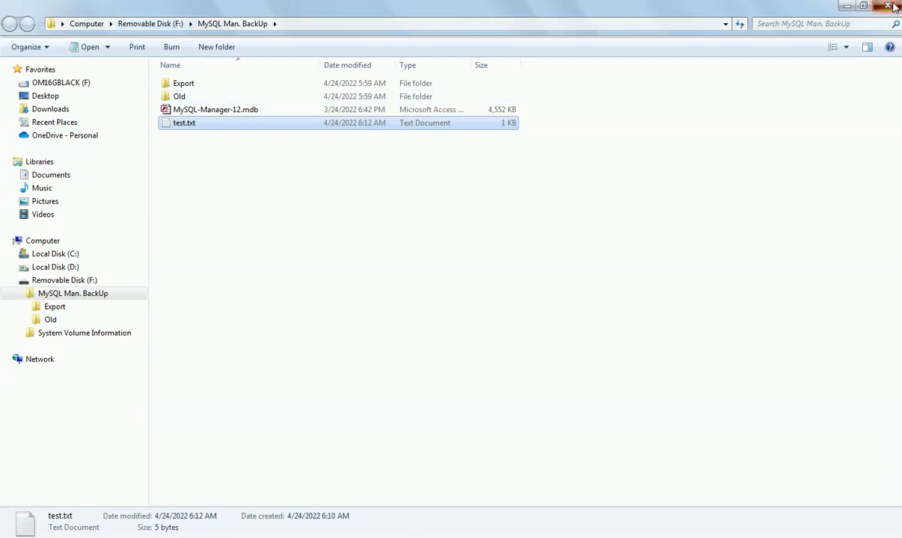
click(844, 6)
- Delete test.txt from the source folder and return to the backup application
click(624, 160)
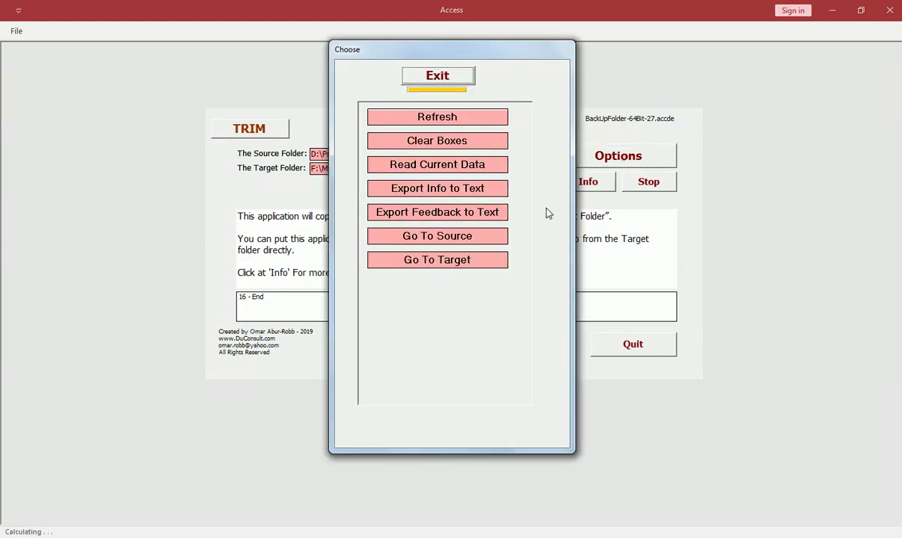
click(427, 235)
click(176, 123)
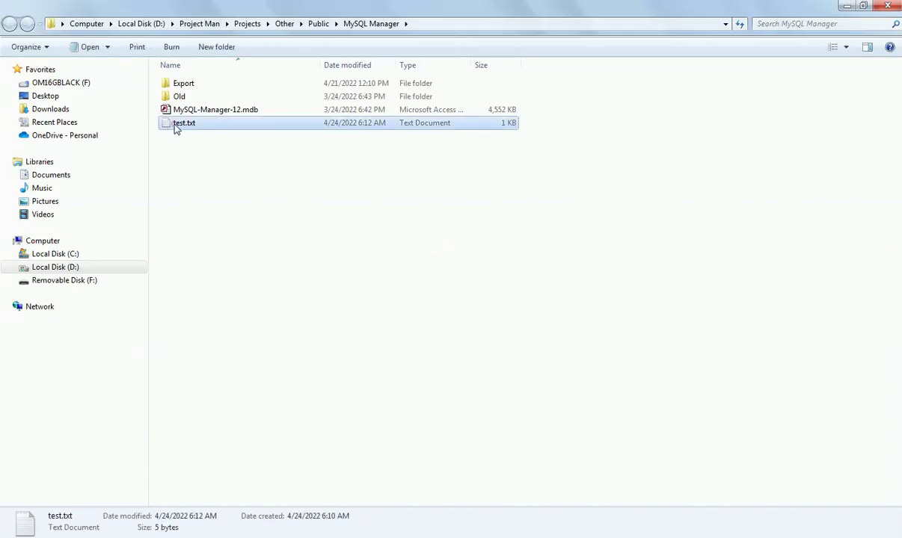
right_click(174, 125)
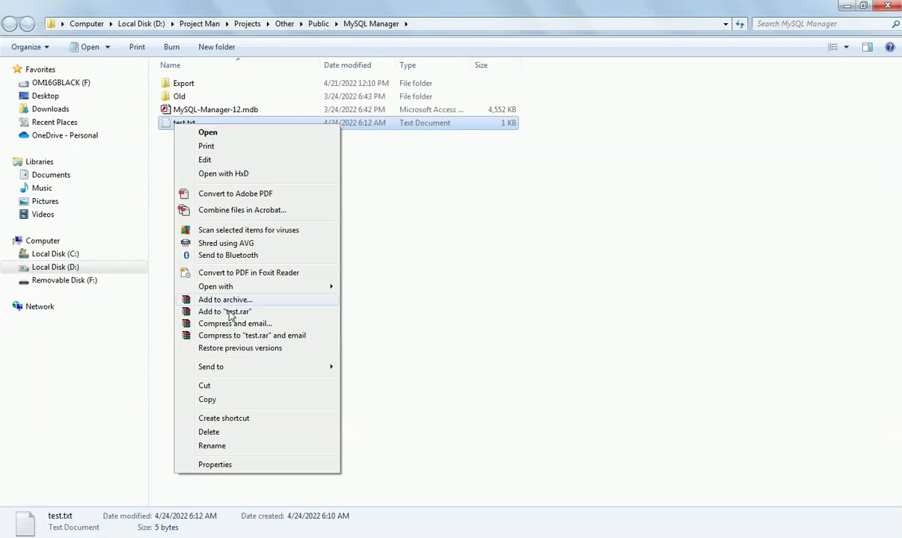
click(223, 432)
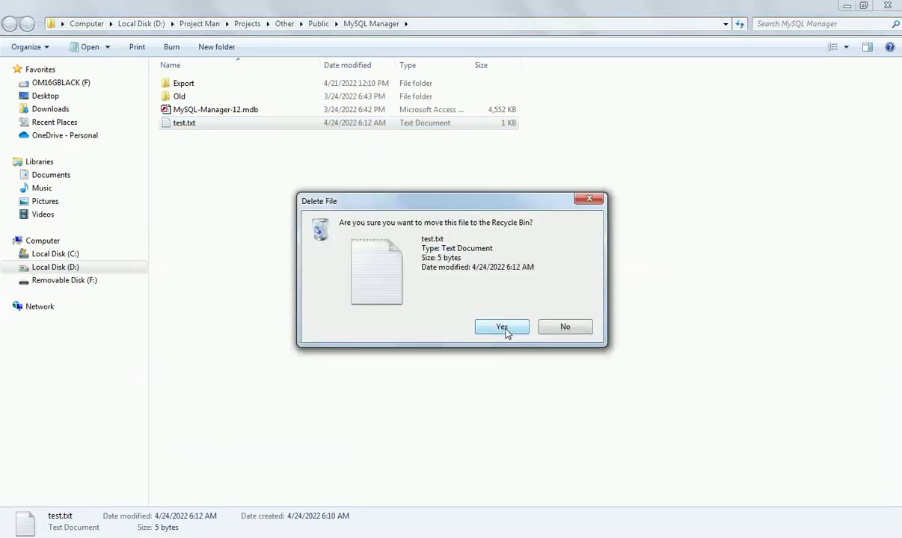
click(502, 329)
click(379, 535)
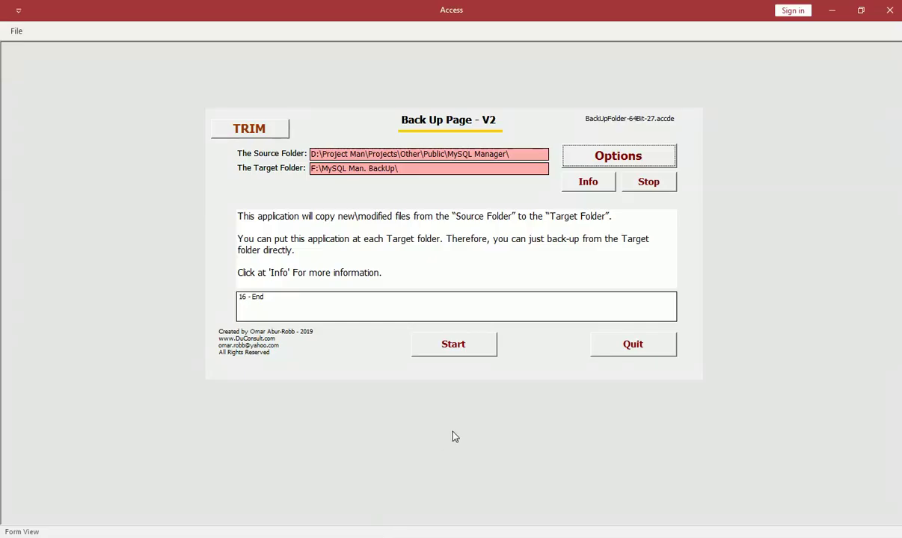
- Run the backup again, and trim the extra files from the target folder, confirming with "Y" and dismissing the reports
click(457, 355)
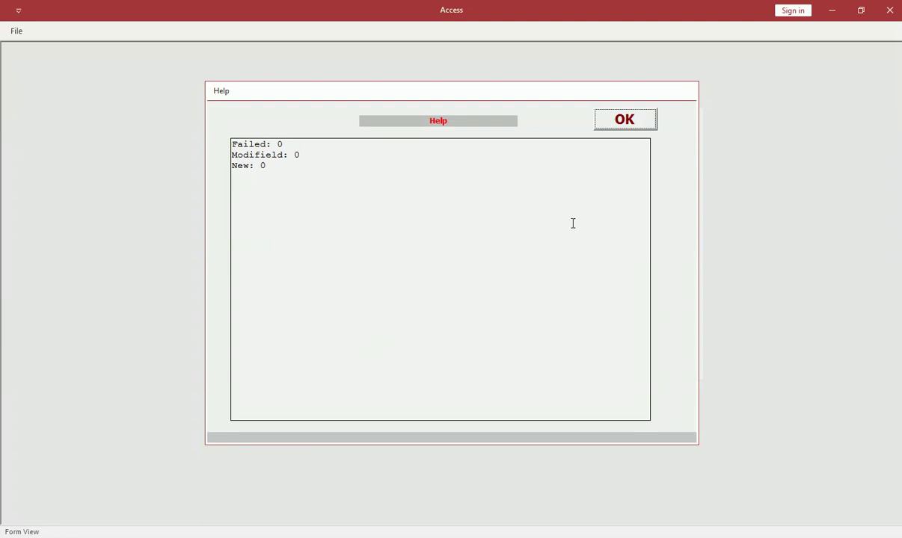
click(631, 123)
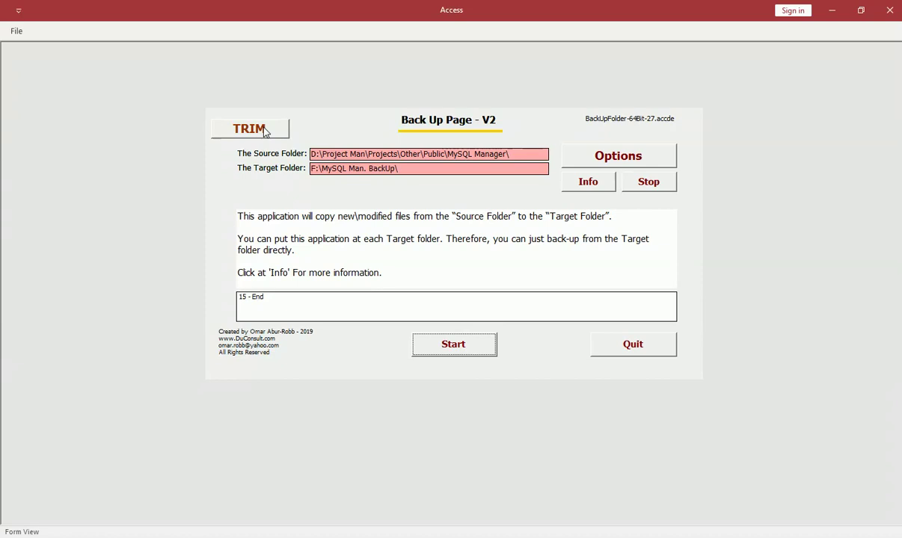
click(254, 131)
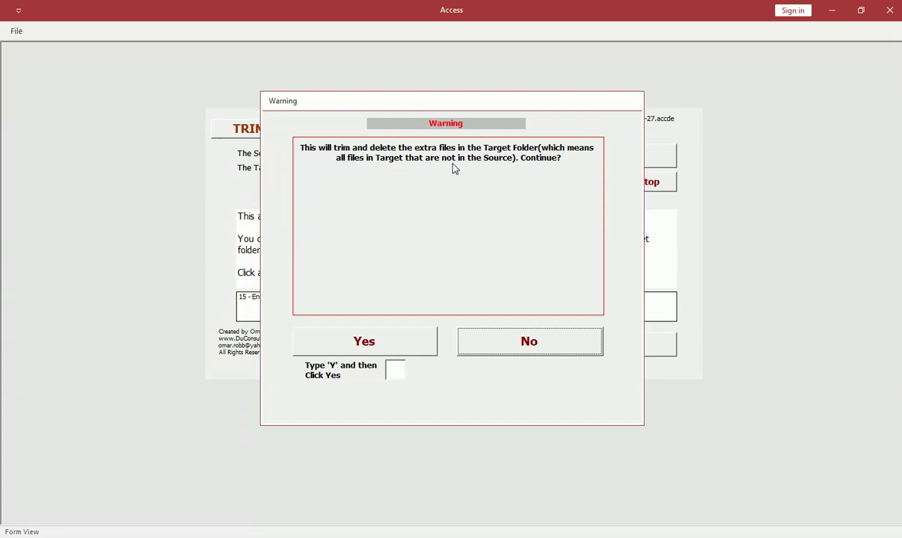
click(394, 369)
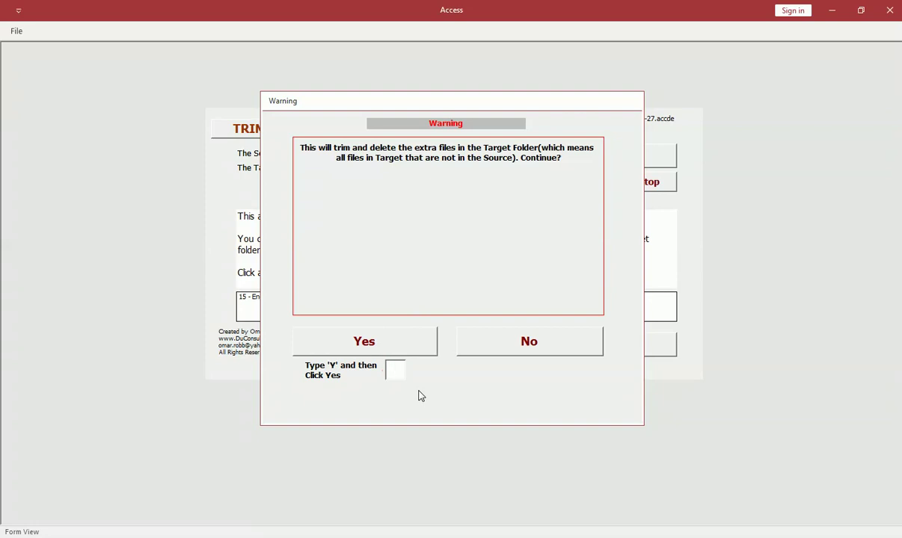
text(Y)
click(388, 347)
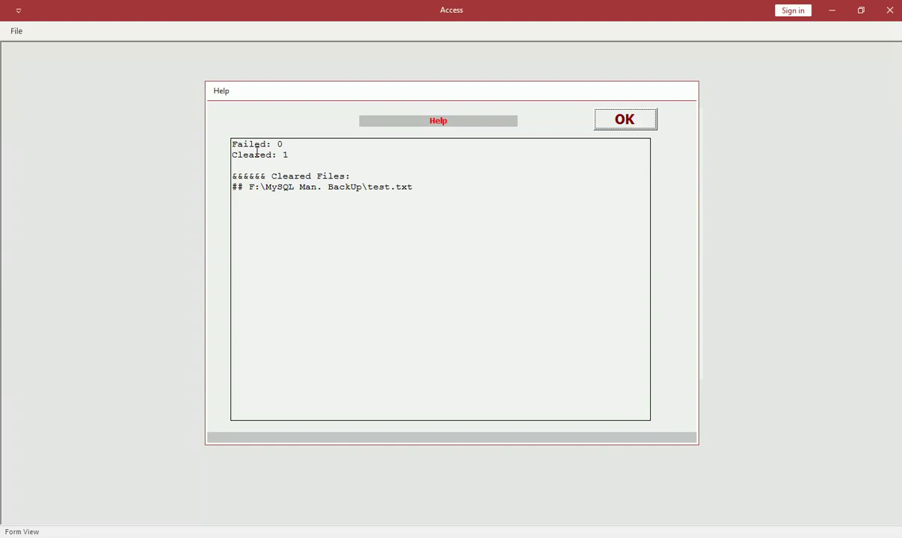
click(626, 123)
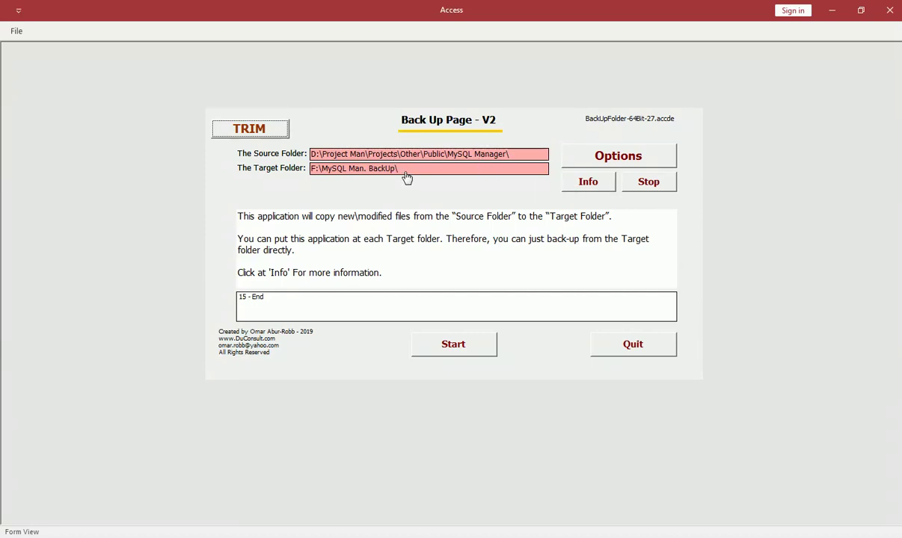
- Restart the backup application from the desktop to check its source and target folders, and quit it
click(628, 355)
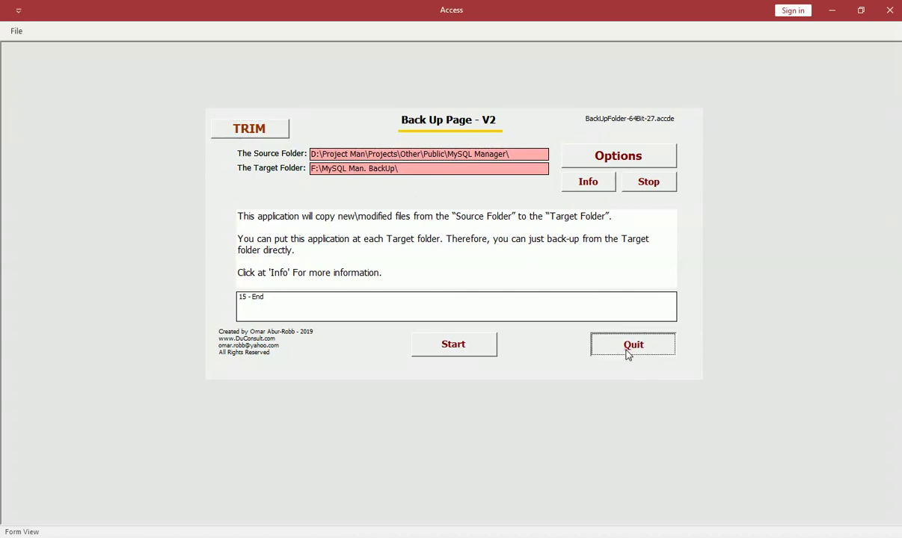
double_click(303, 175)
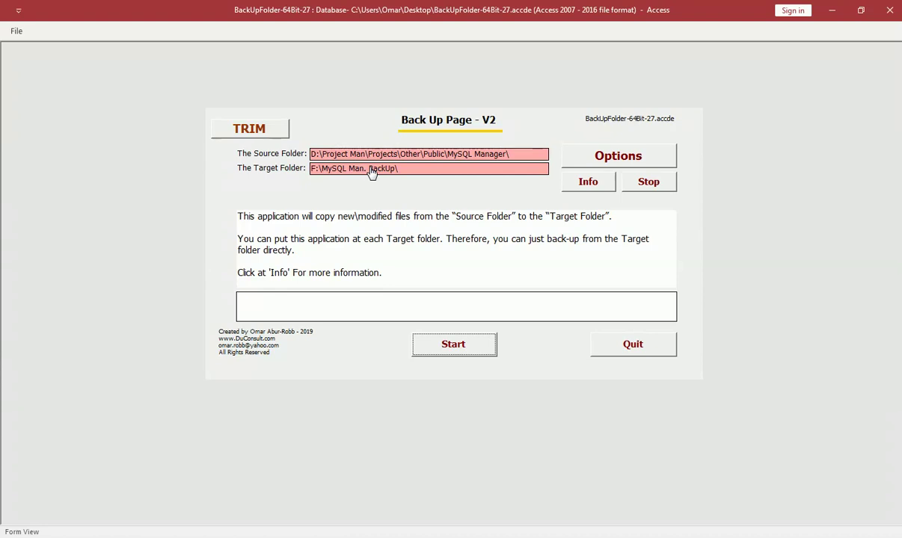
click(632, 344)
- Copy BackUpFolder-64Bit-27.accde from the desktop into the MySQL Man. BackUp folder on Removable Disk (F:)
right_click(297, 171)
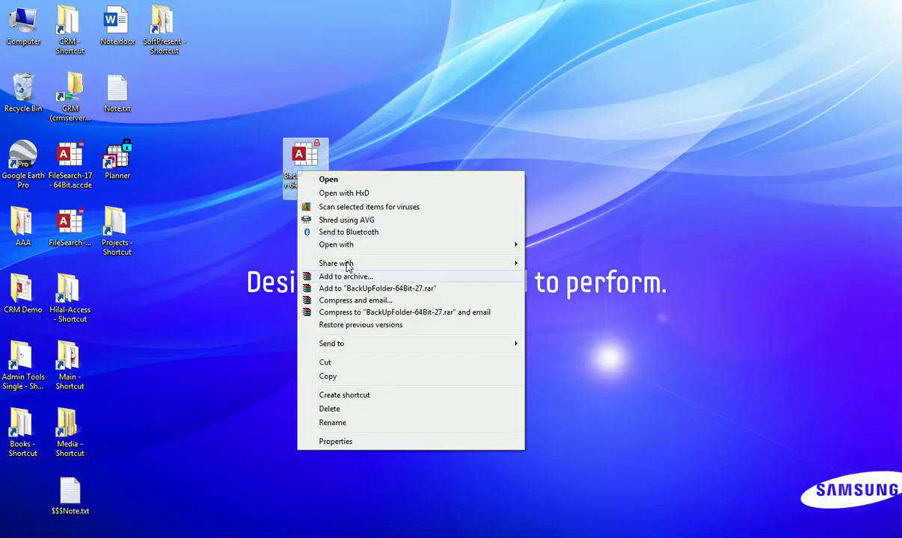
click(365, 361)
double_click(24, 24)
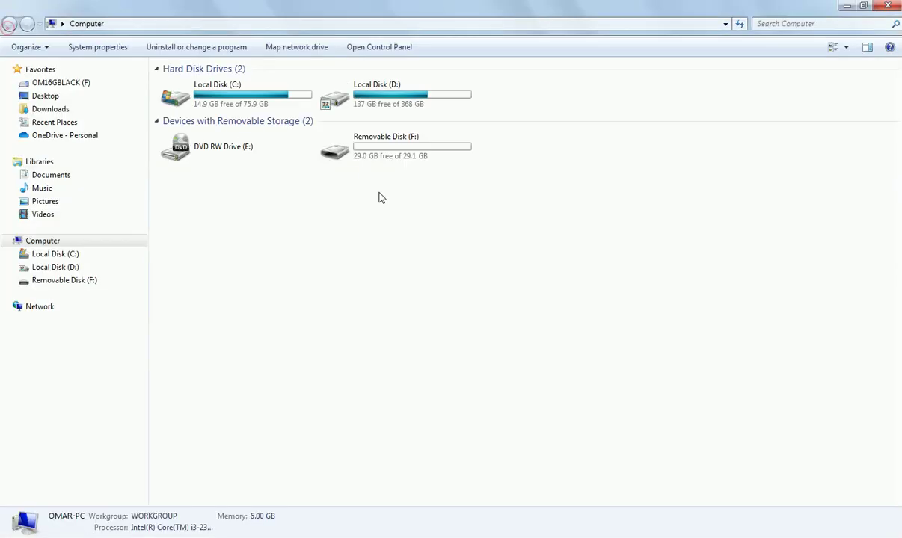
double_click(373, 145)
double_click(196, 83)
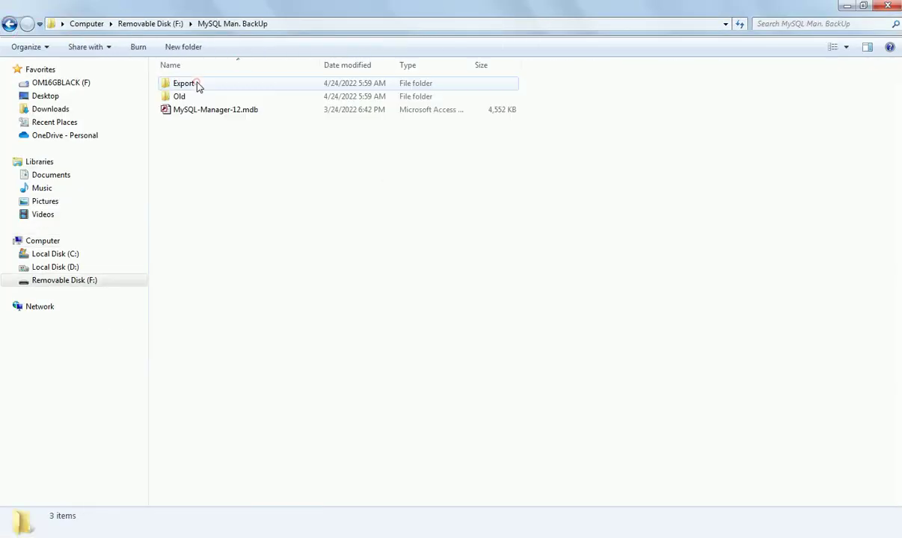
right_click(215, 171)
click(256, 257)
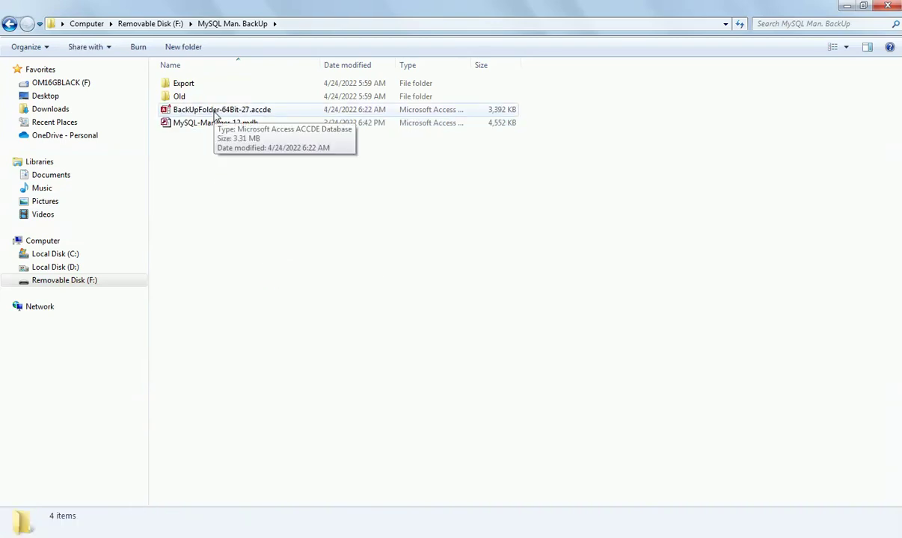
- Open the copy of BackUpFolder-64Bit-27.accde in the target folder, run the backup from it and dismiss the report
double_click(215, 111)
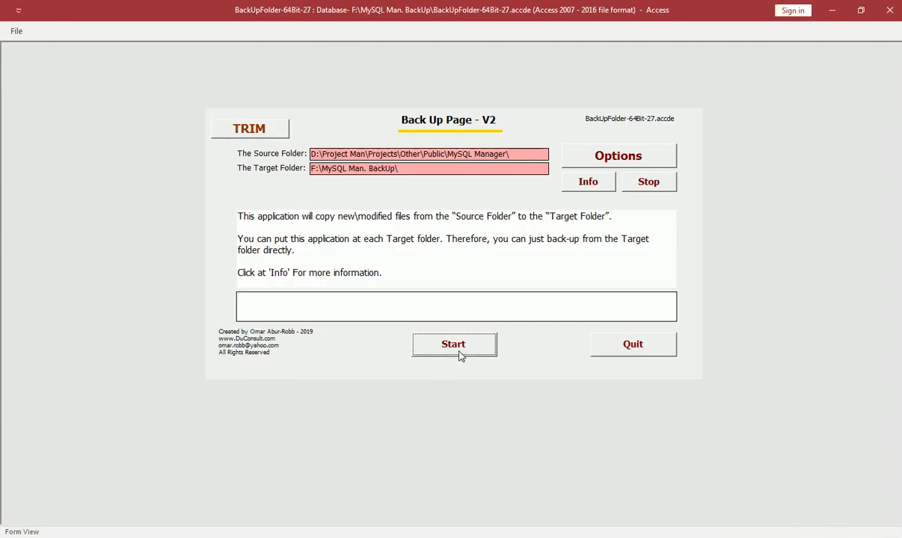
click(453, 347)
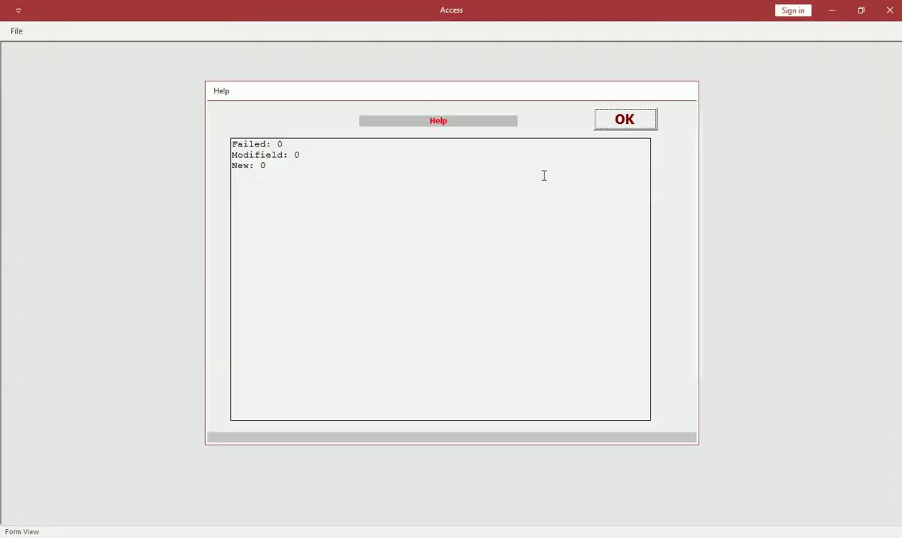
click(611, 125)
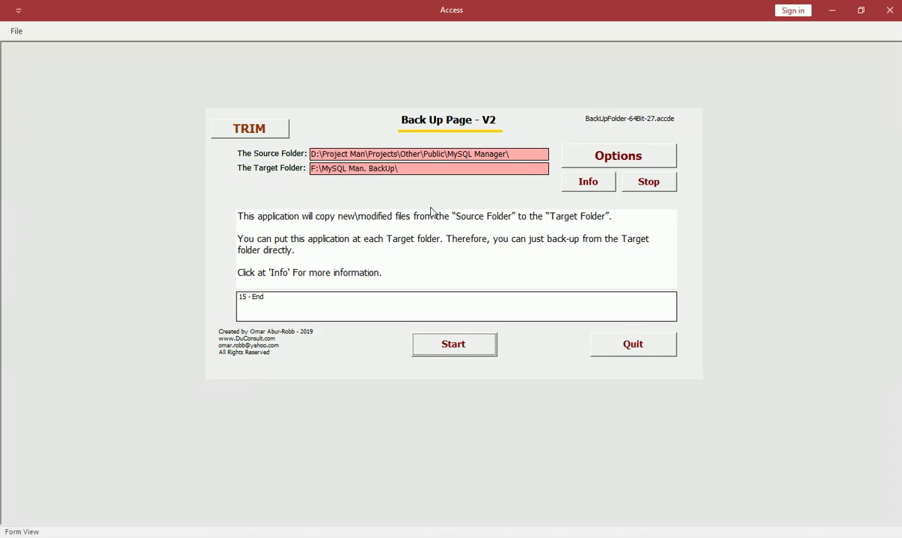